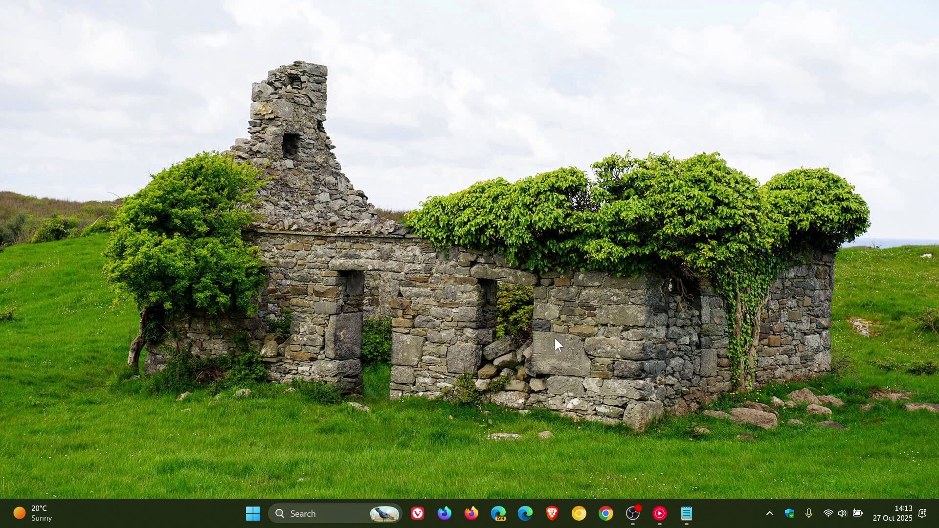
Launch Disk Cleanup and exit its drive selection without cleaning, then start Windows Settings
left_click(253, 513)
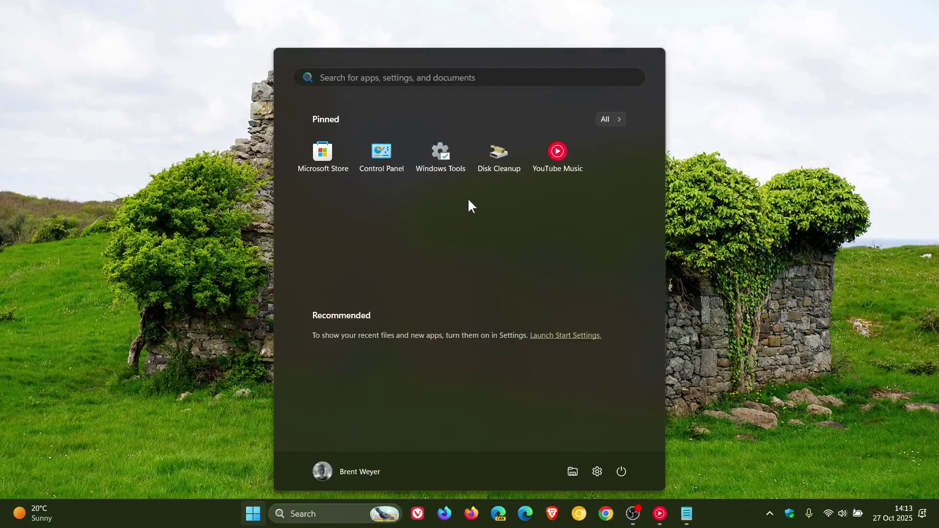
left_click(495, 172)
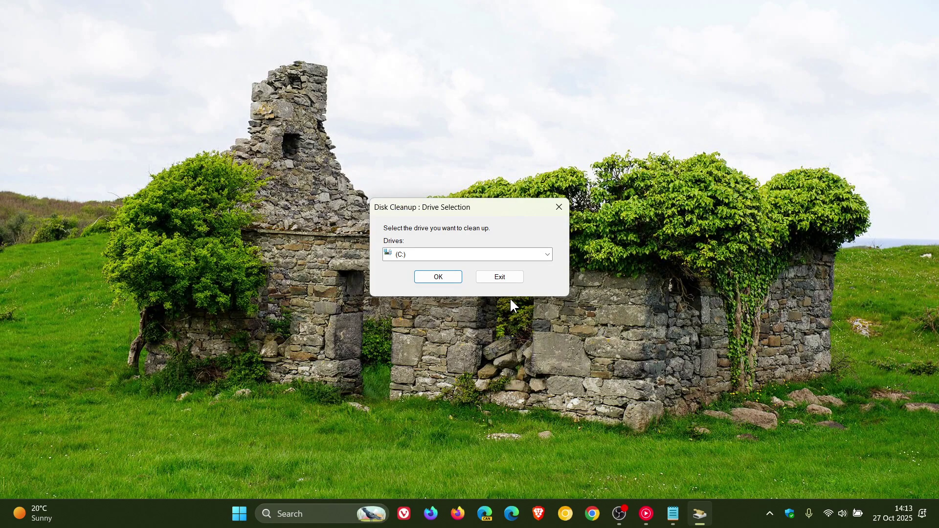
left_click(504, 278)
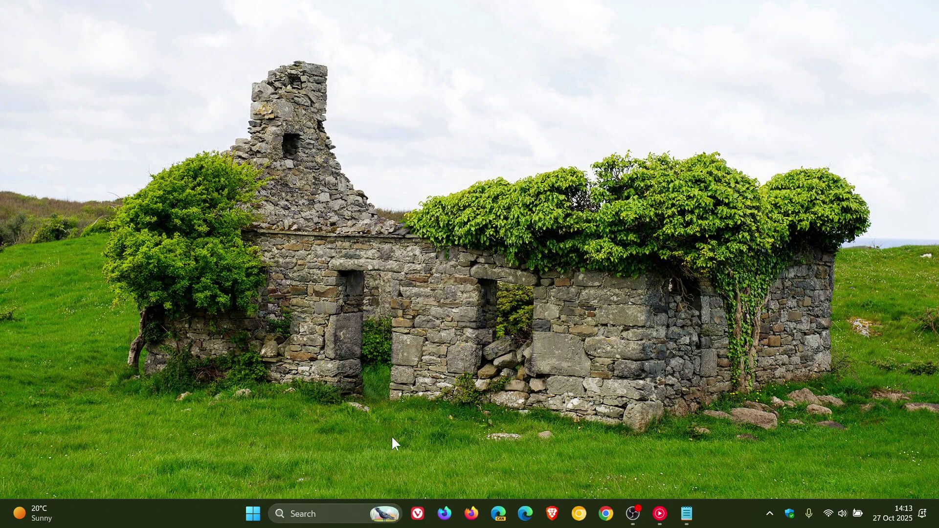
left_click(252, 516)
left_click(597, 472)
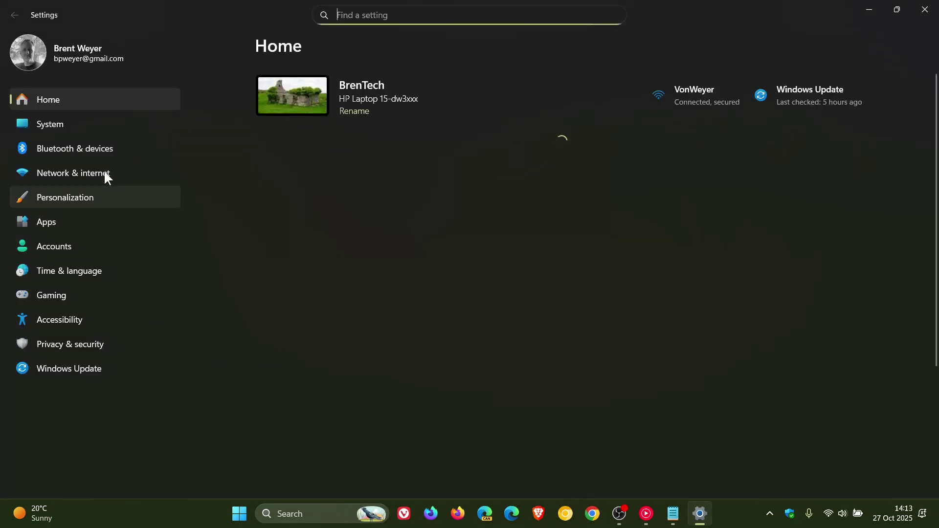
Check drive C: usage under System > Storage (126 GB used, 338 GB free), then close Settings
left_click(61, 127)
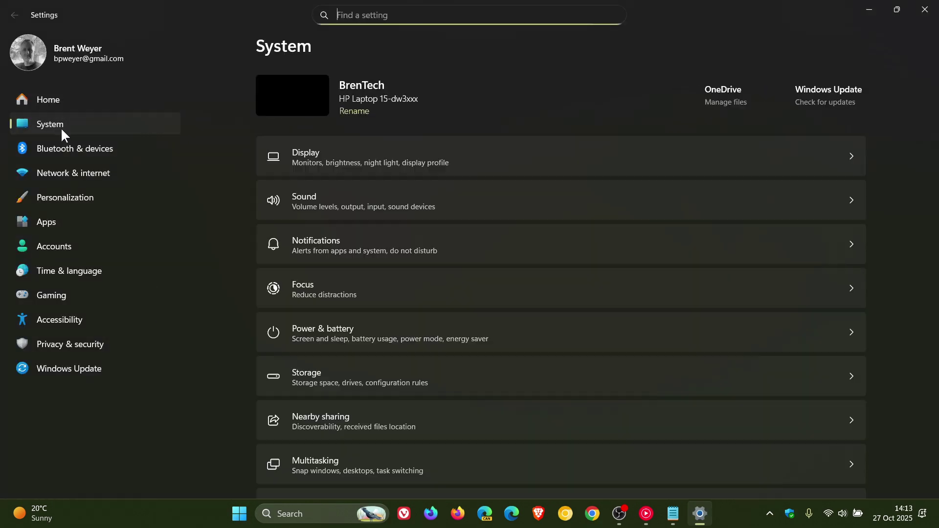
left_click(507, 377)
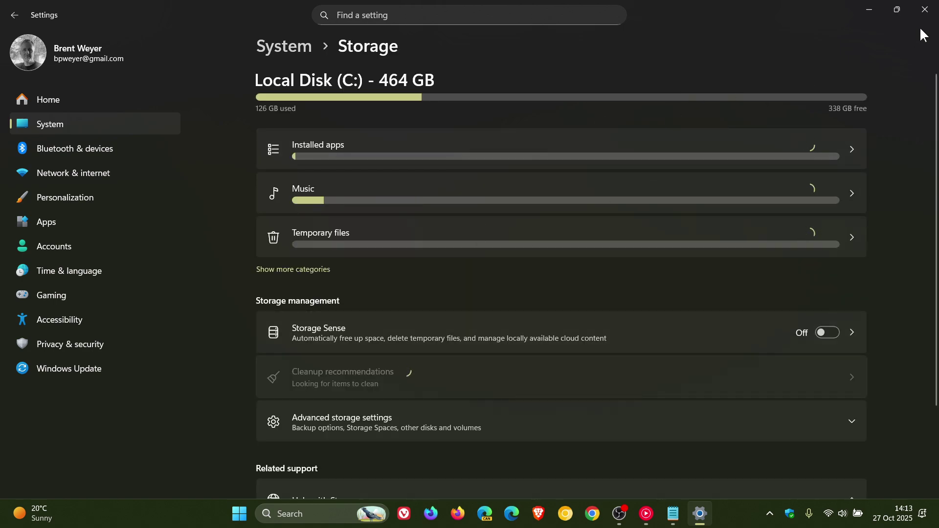
left_click(925, 10)
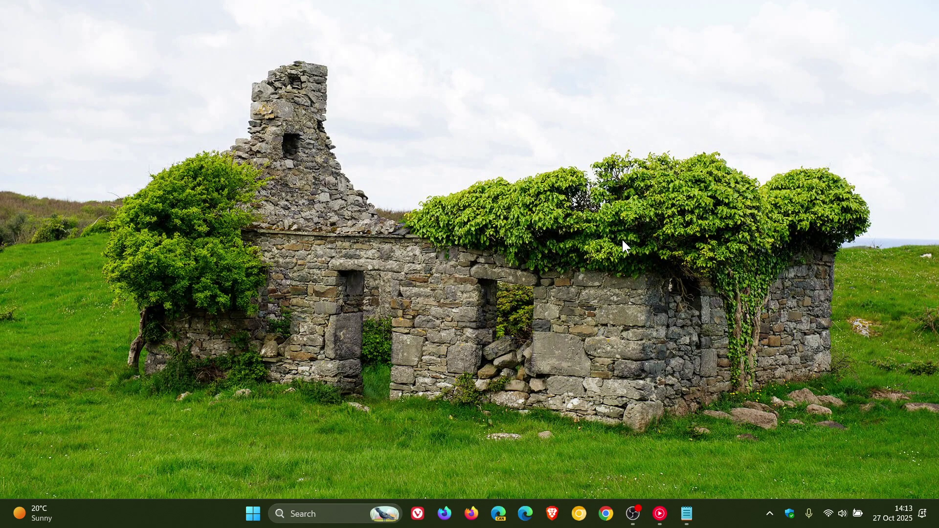
Open the Run dialog and copy the %LOCALAPPDATA%\Temp path from the Notepad note
right_click(252, 522)
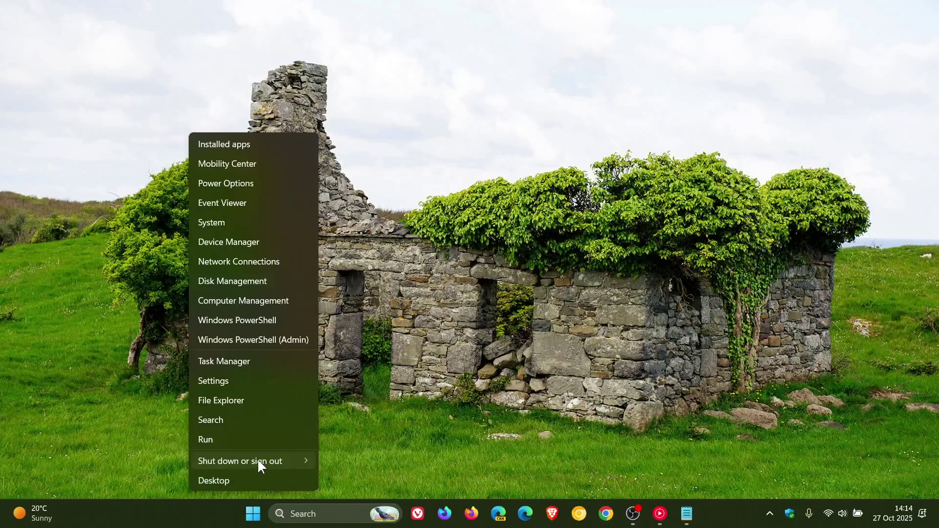
left_click(257, 439)
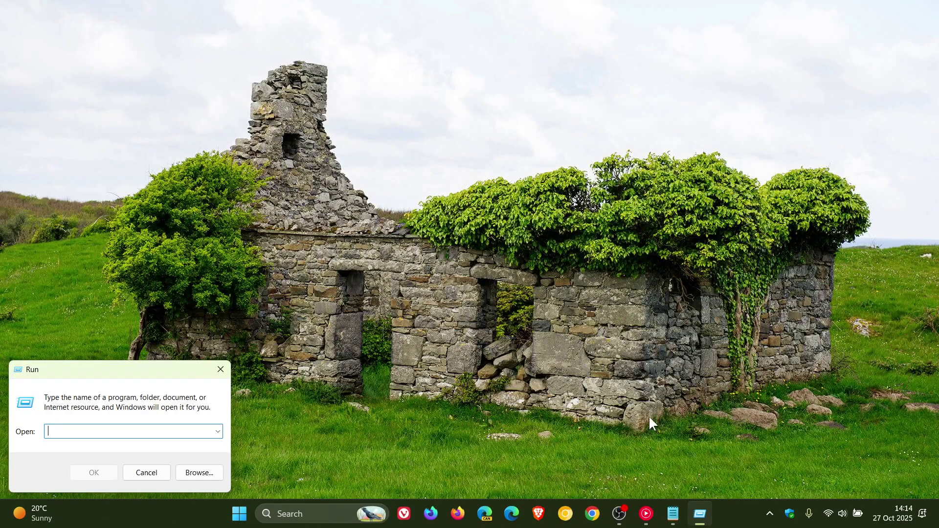
left_click(673, 514)
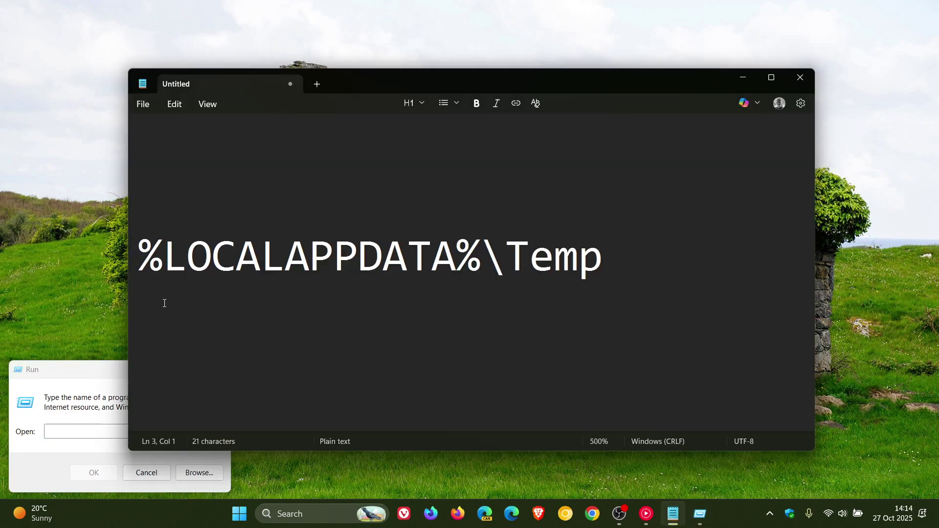
left_click_drag(140, 256, 625, 291)
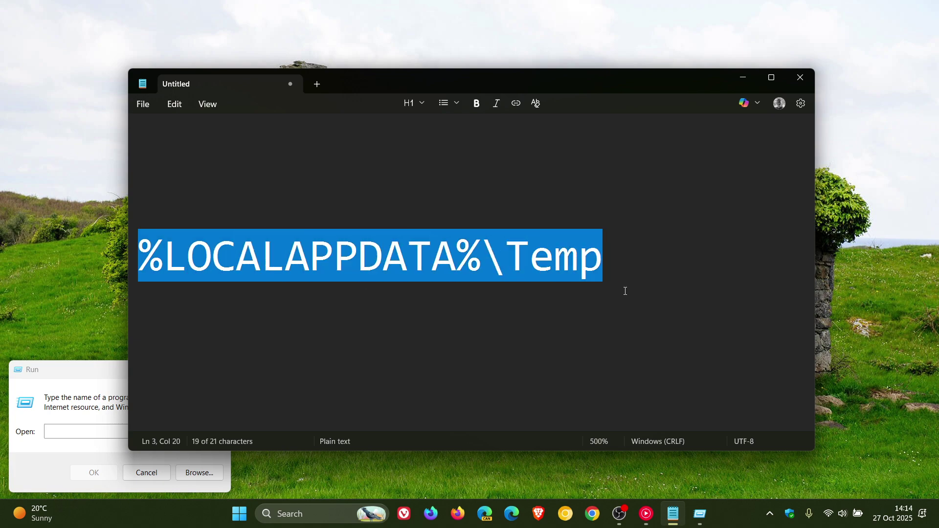
right_click(493, 249)
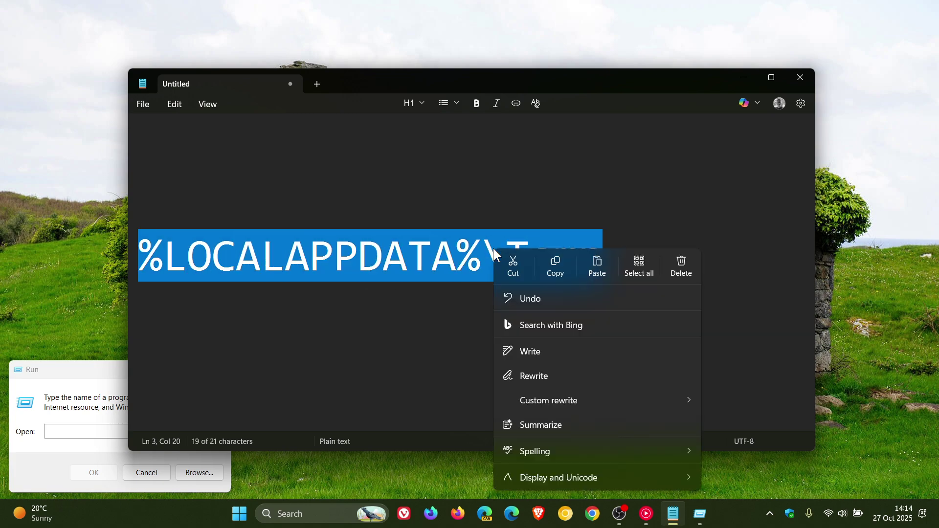
left_click(558, 267)
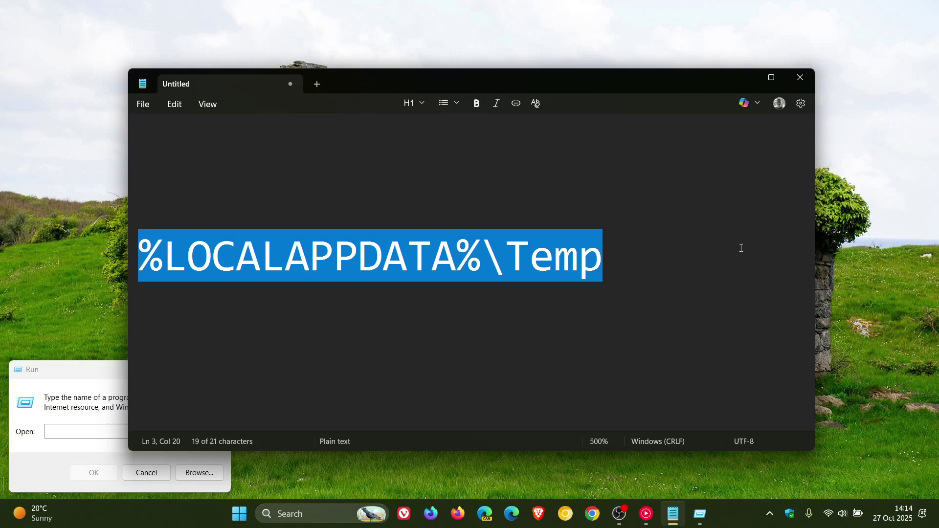
Paste %LOCALAPPDATA%\Temp into the Run dialog's Open box
left_click(745, 78)
right_click(103, 425)
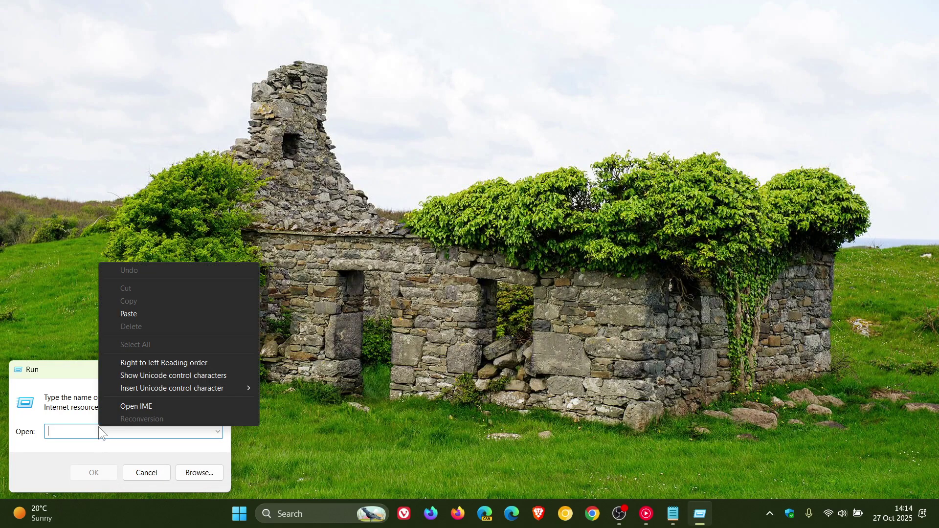
left_click(146, 315)
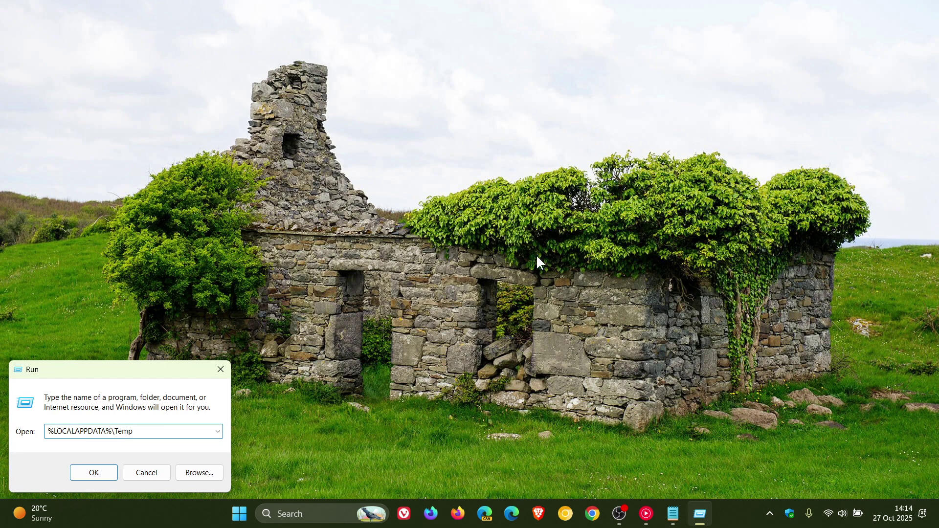
key("Return")
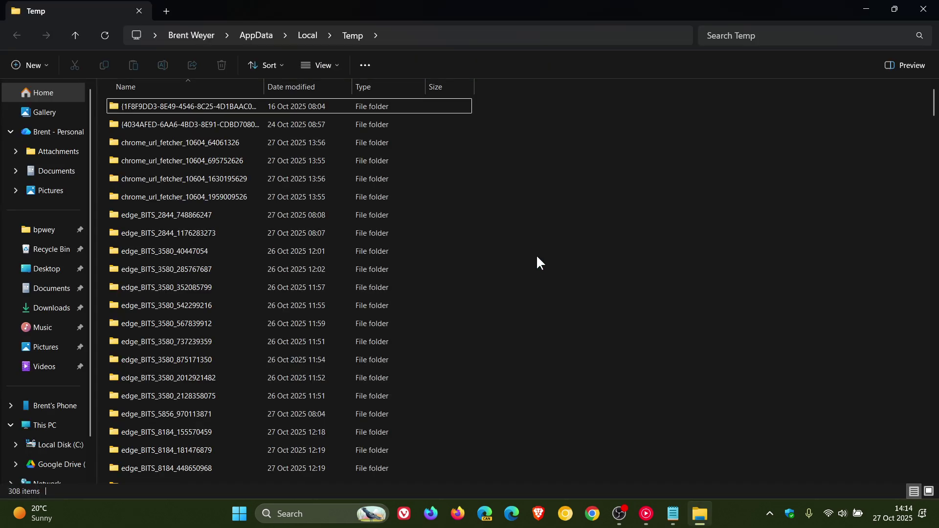
scroll(537, 257, "down", 20)
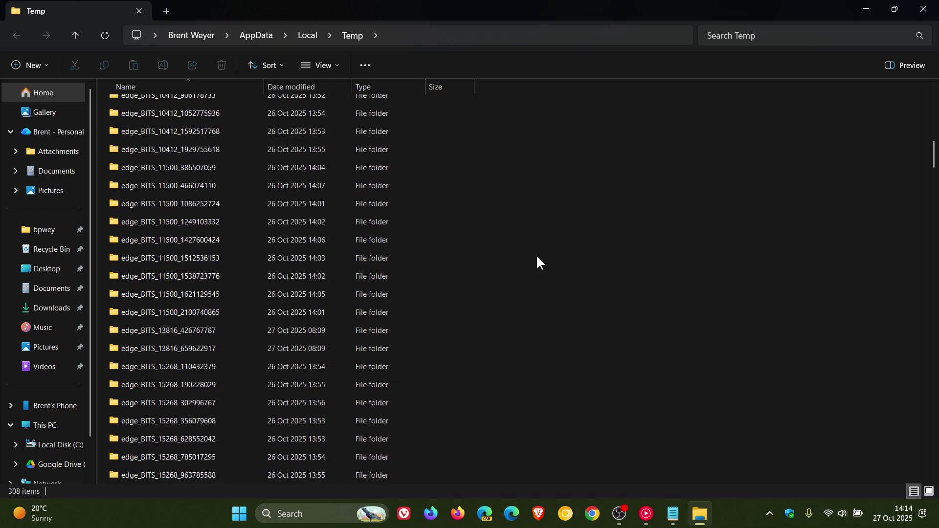
scroll(538, 259, "down", 5)
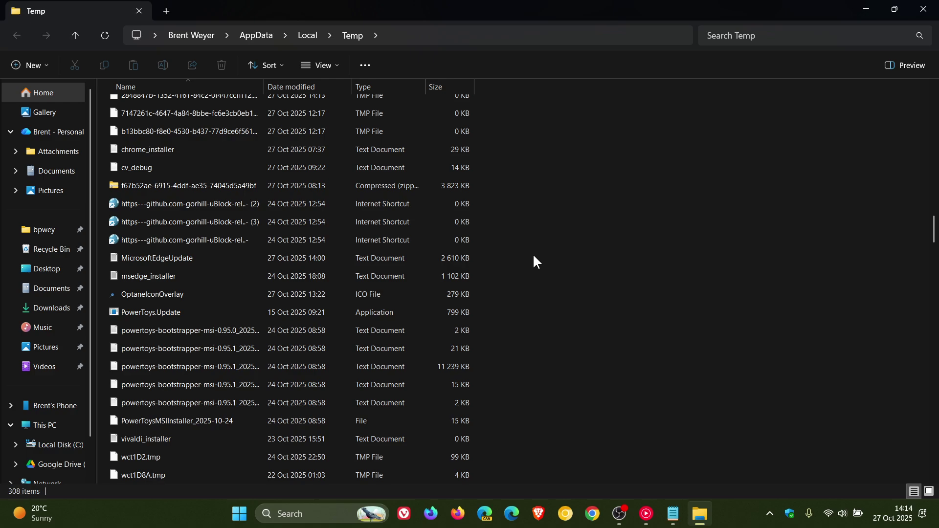
scroll(534, 256, "up", 15)
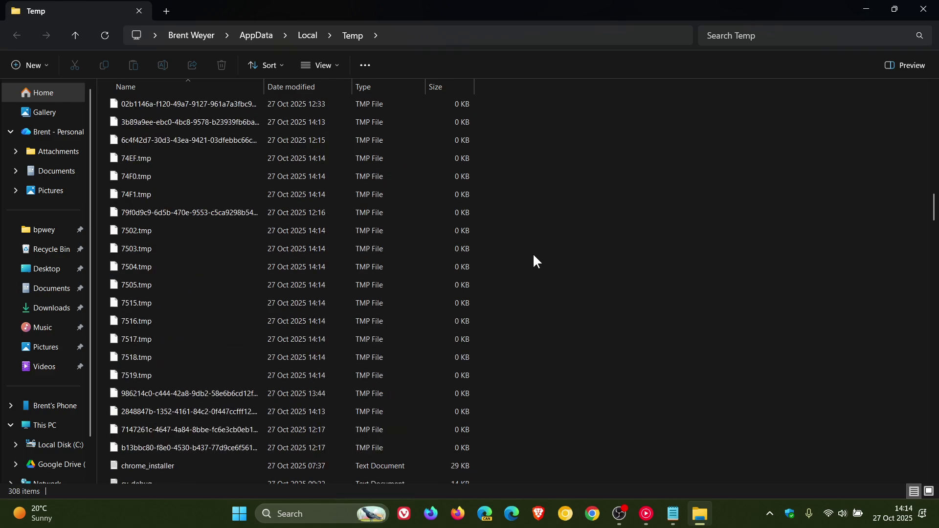
scroll(538, 260, "up", 8)
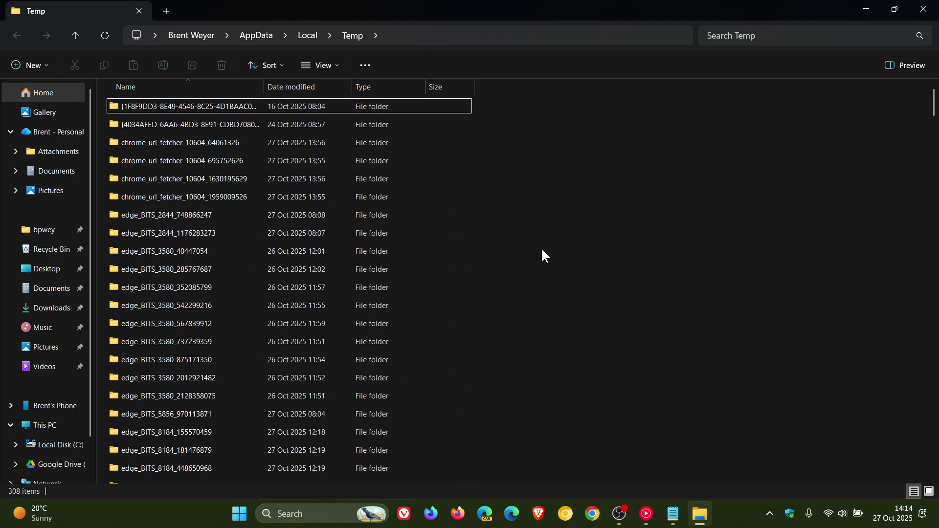
left_click(256, 34)
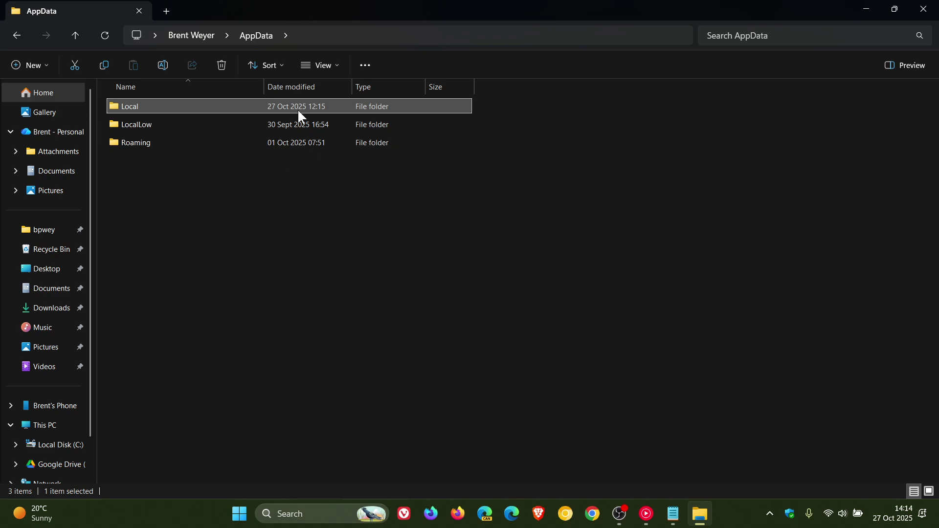
double_click(222, 107)
scroll(214, 235, "down", 4)
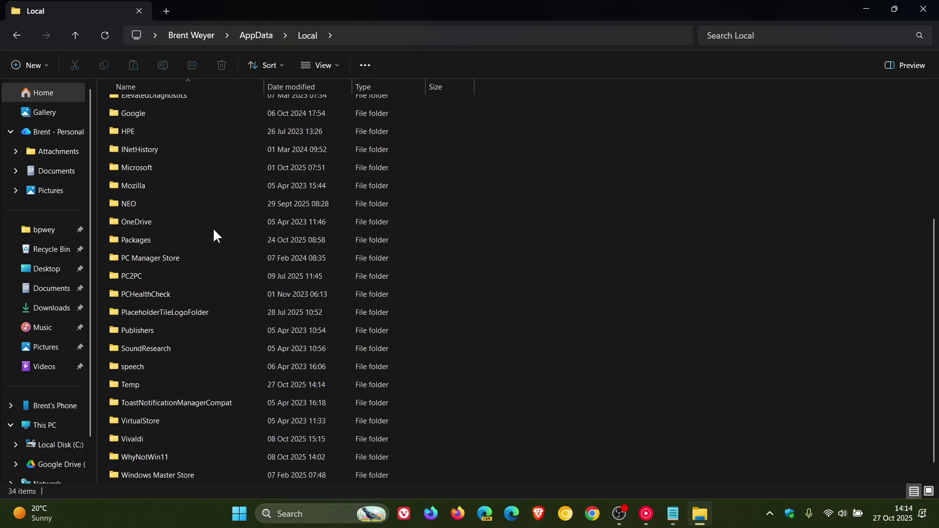
scroll(214, 230, "down", 1)
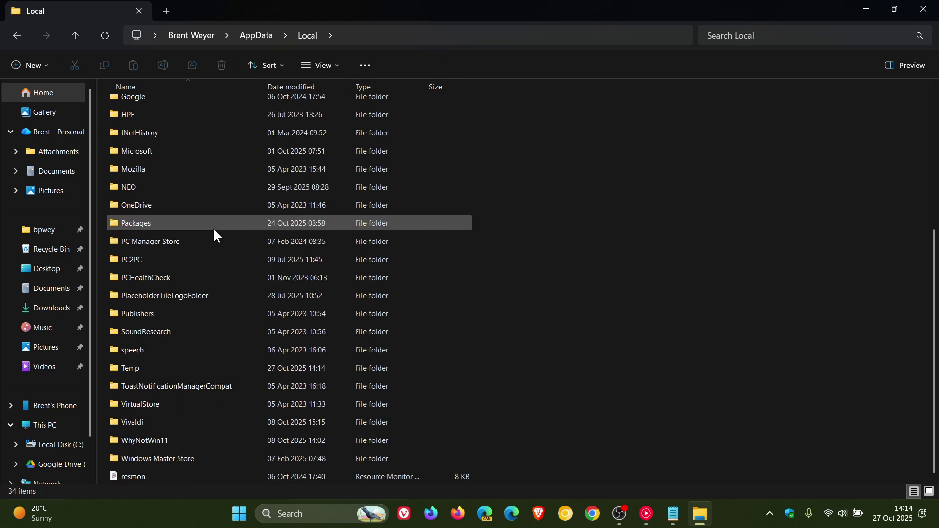
double_click(123, 371)
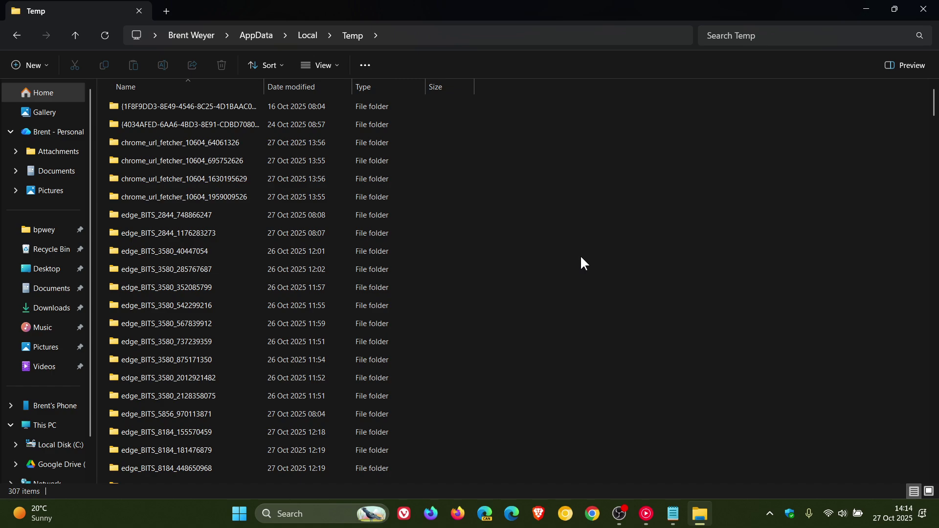
Delete every Temp item, skipping all files still in use, leaving 19 TMP files
key("ctrl+a")
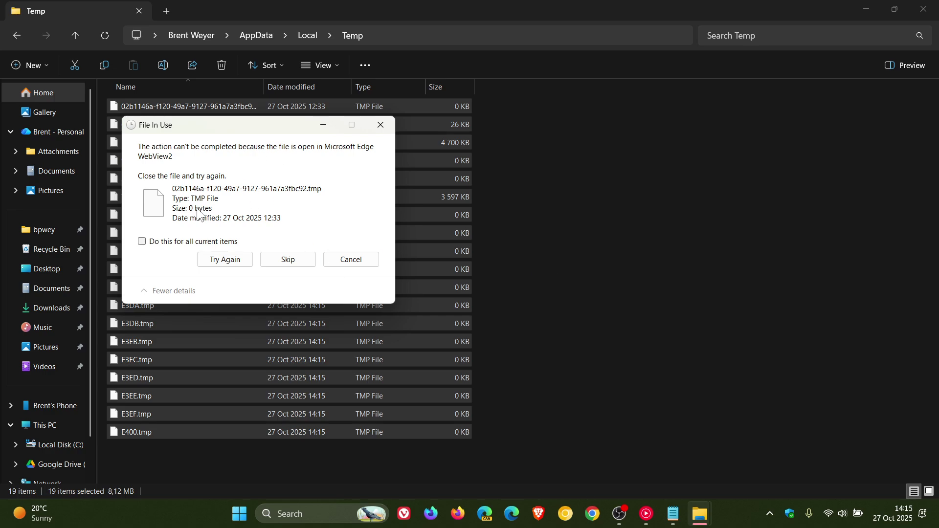
left_click(142, 242)
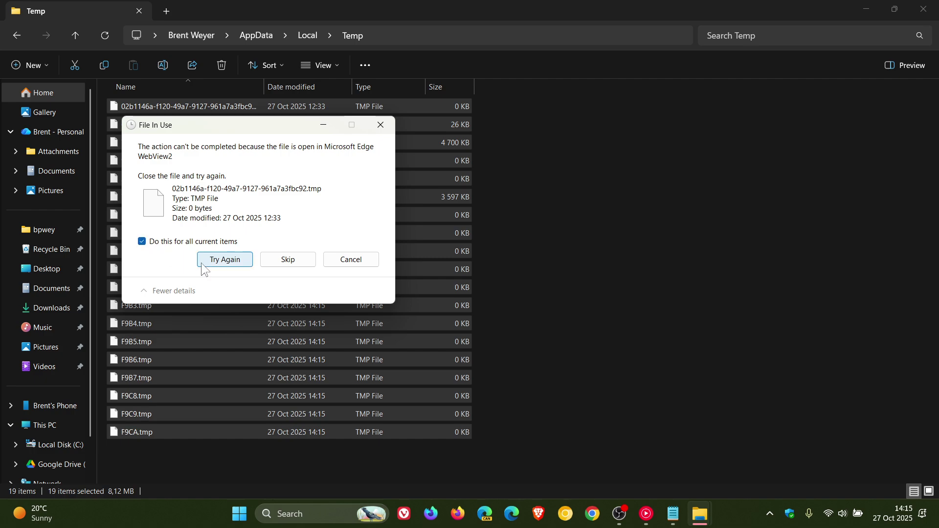
left_click(222, 264)
left_click(142, 242)
left_click(275, 263)
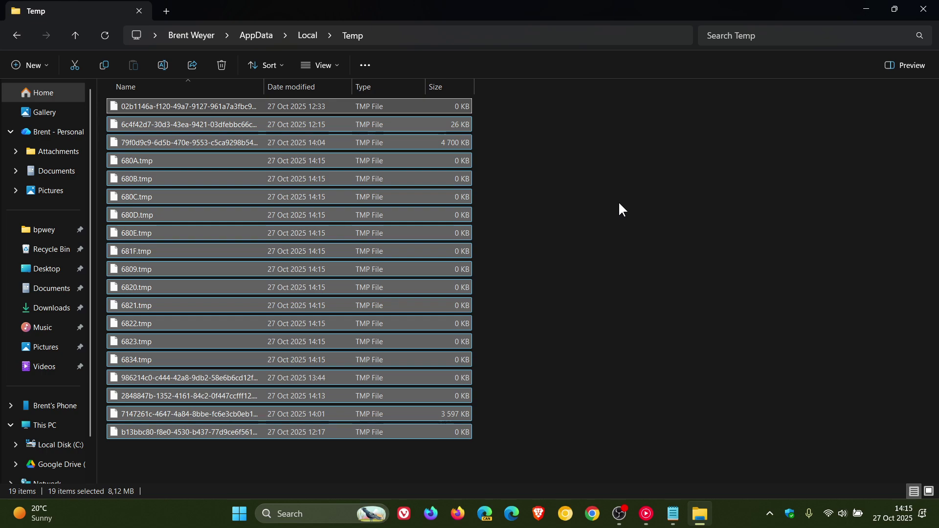
Review the 311 Recycle Bin items, including the deleted Temp contents, then minimize File Explorer
left_click(49, 251)
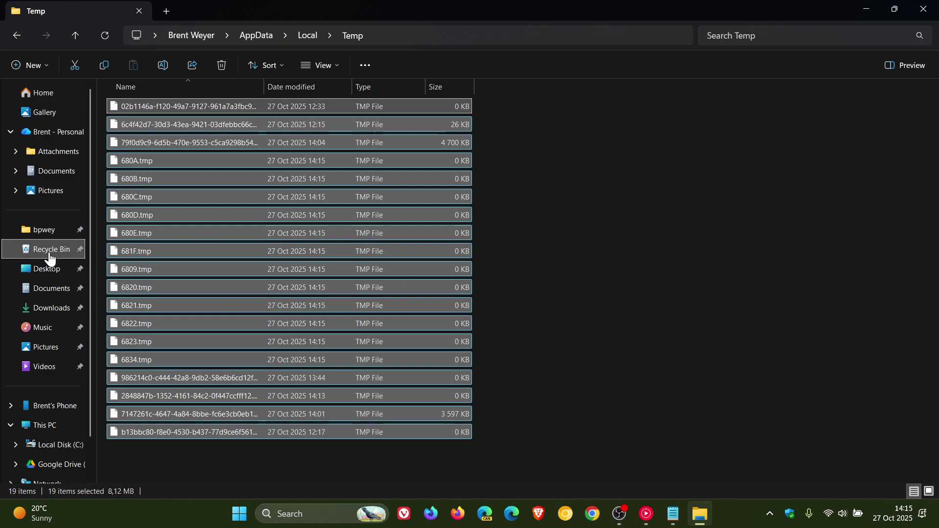
scroll(724, 205, "down", 15)
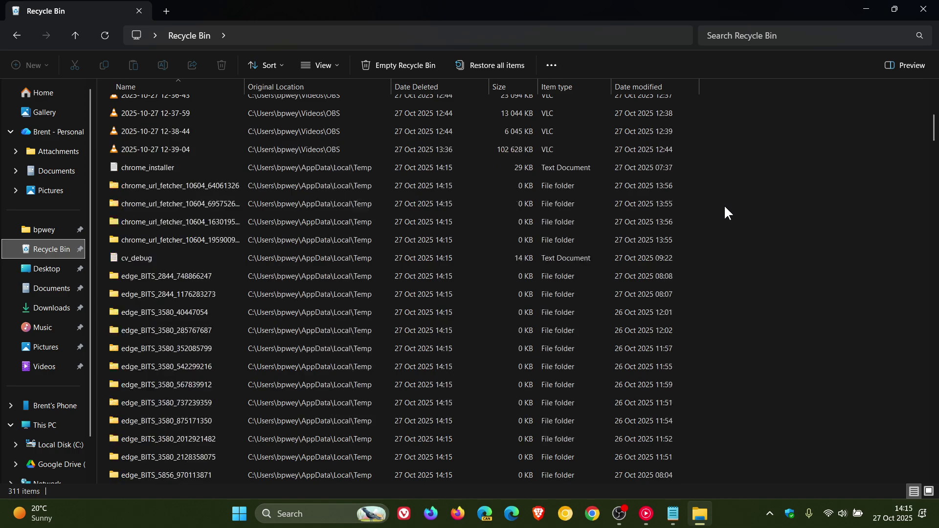
scroll(724, 204, "up", 15)
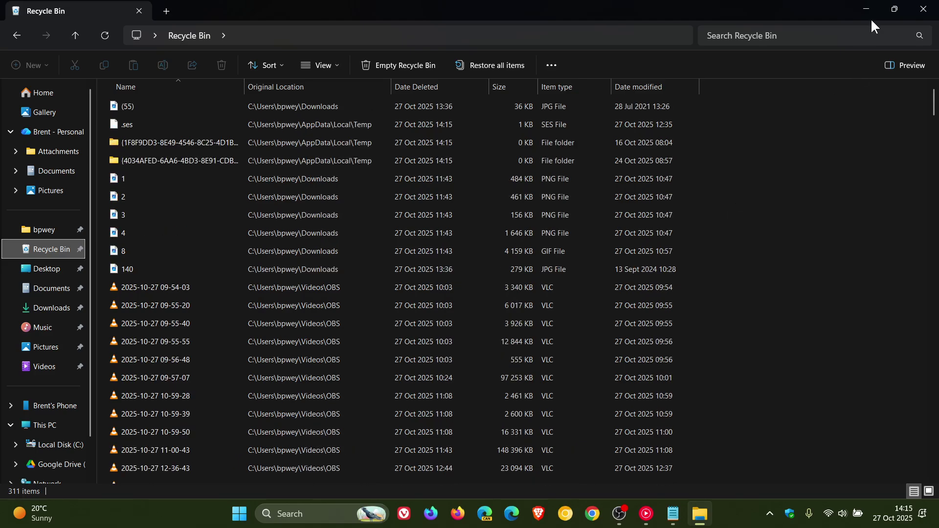
left_click(867, 10)
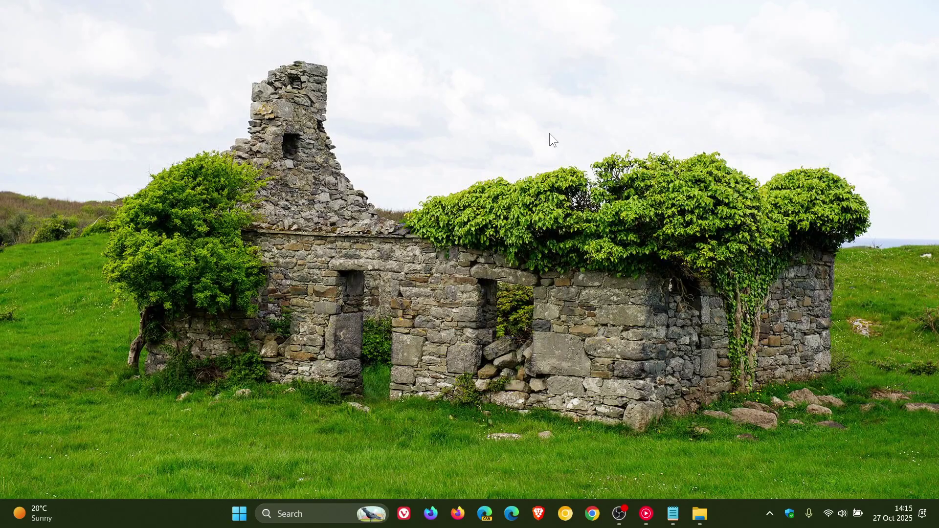